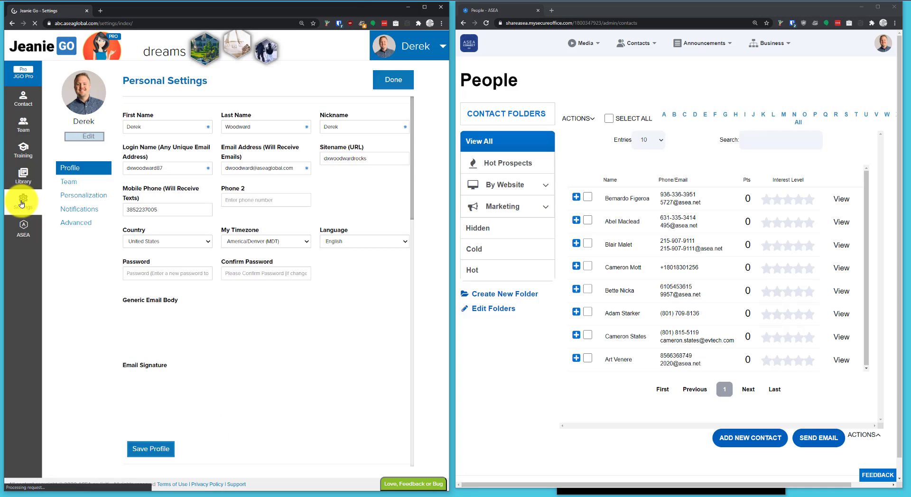
Export the basic contact details of My List from Jeanie GO as contacts.csv
{"action": "left_click", "coordinate": [83, 229]}
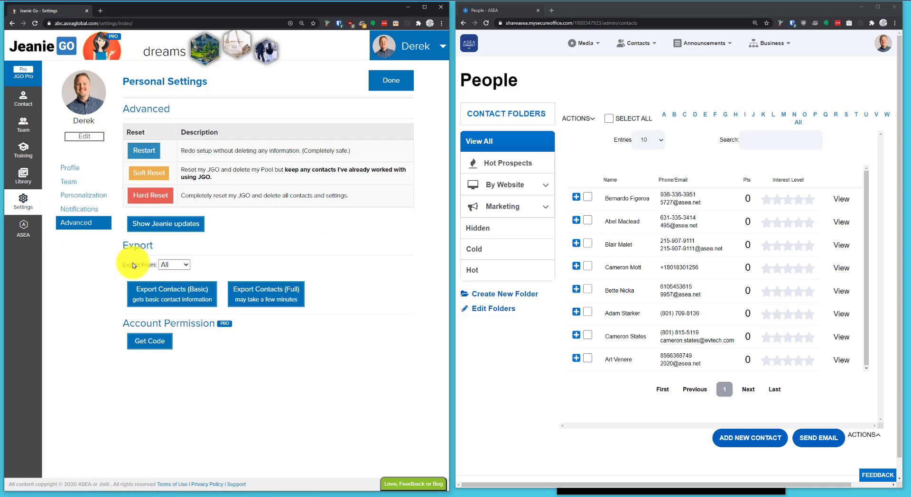
{"action": "left_click", "coordinate": [171, 265]}
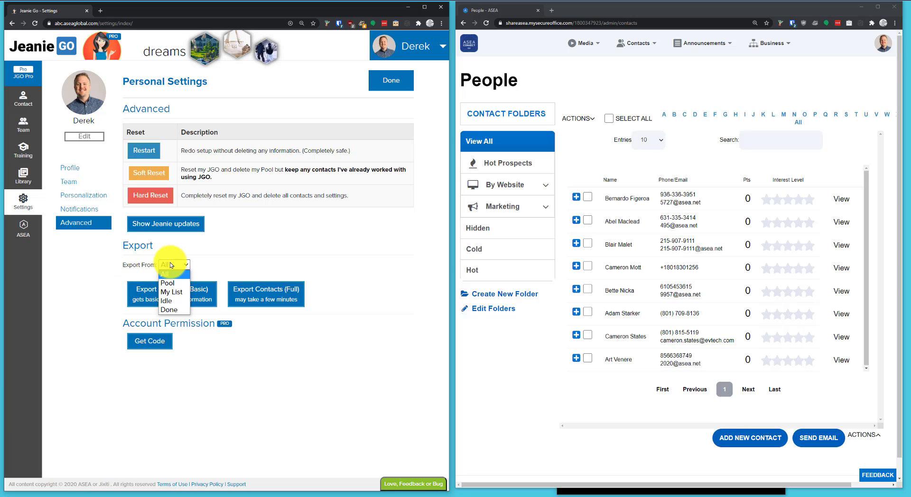
{"action": "left_click", "coordinate": [183, 292]}
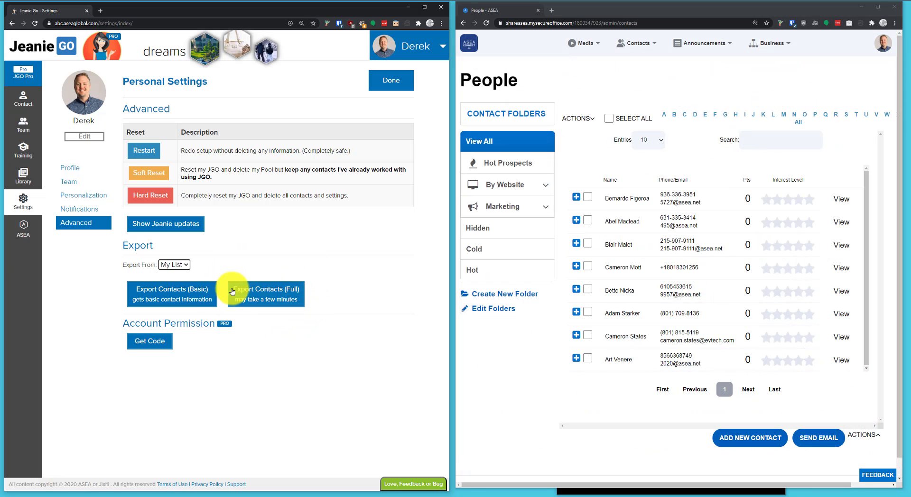
{"action": "left_click", "coordinate": [193, 298]}
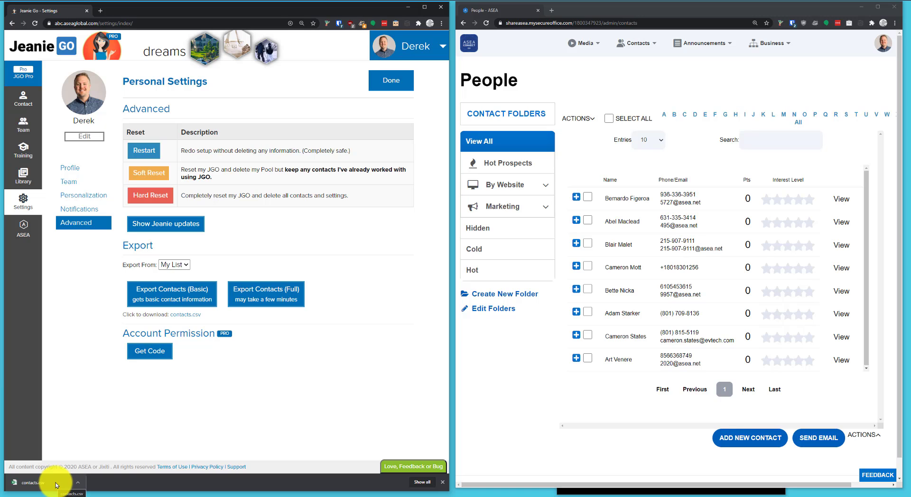
Open the downloaded contacts.csv in Excel and move its window to the left side
{"action": "left_click", "coordinate": [56, 483]}
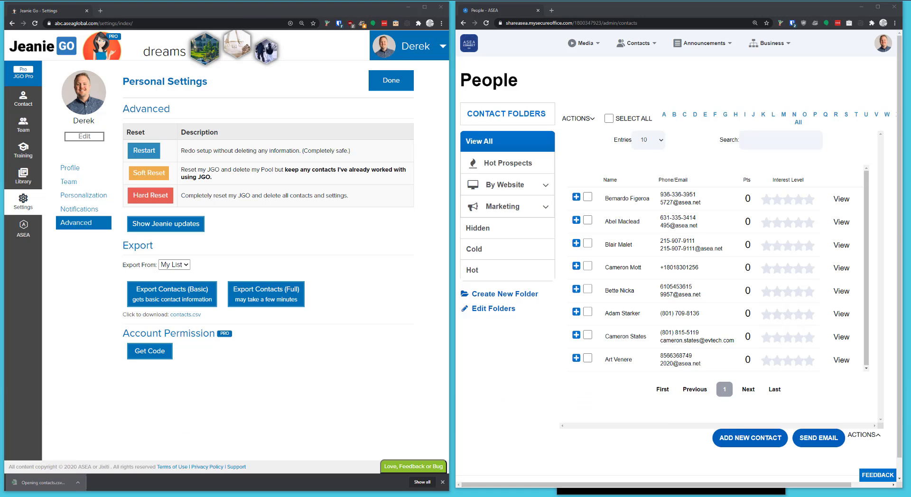
{"action": "left_click_drag", "start_coordinate": [896, 173], "coordinate": [218, 66]}
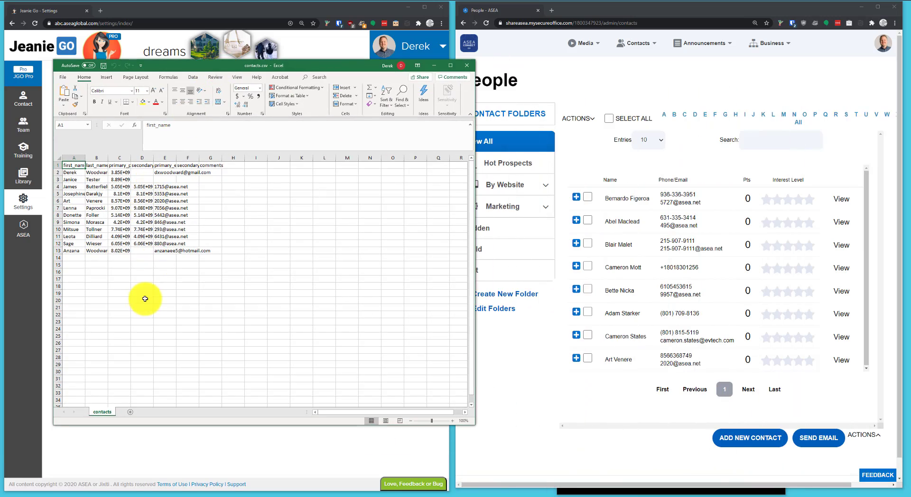
{"action": "scroll", "coordinate": [145, 299], "scroll_direction": "up", "scroll_amount": 2, "text": "ctrl"}
{"action": "scroll", "coordinate": [145, 299], "scroll_direction": "up", "scroll_amount": 1, "text": "ctrl"}
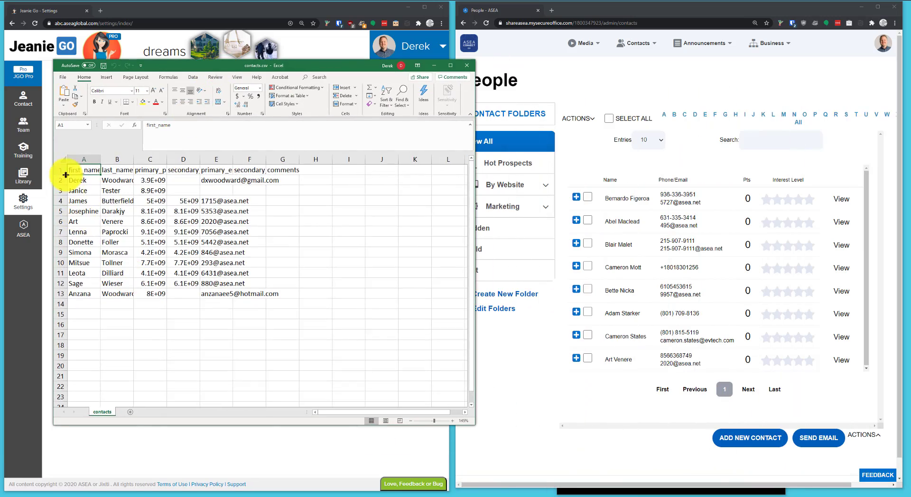
Autofit columns A through F to their contents
{"action": "double_click", "coordinate": [99, 158]}
{"action": "double_click", "coordinate": [138, 158]}
{"action": "double_click", "coordinate": [177, 158]}
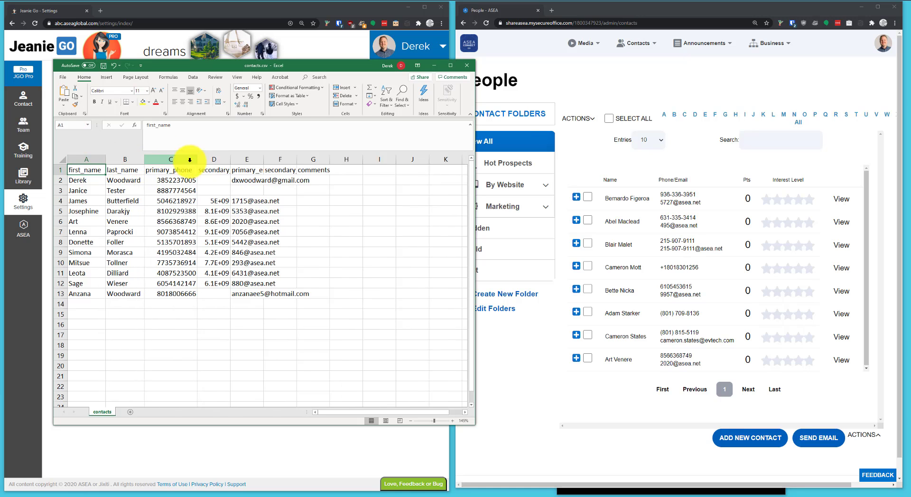
{"action": "double_click", "coordinate": [231, 159]}
{"action": "double_click", "coordinate": [292, 159]}
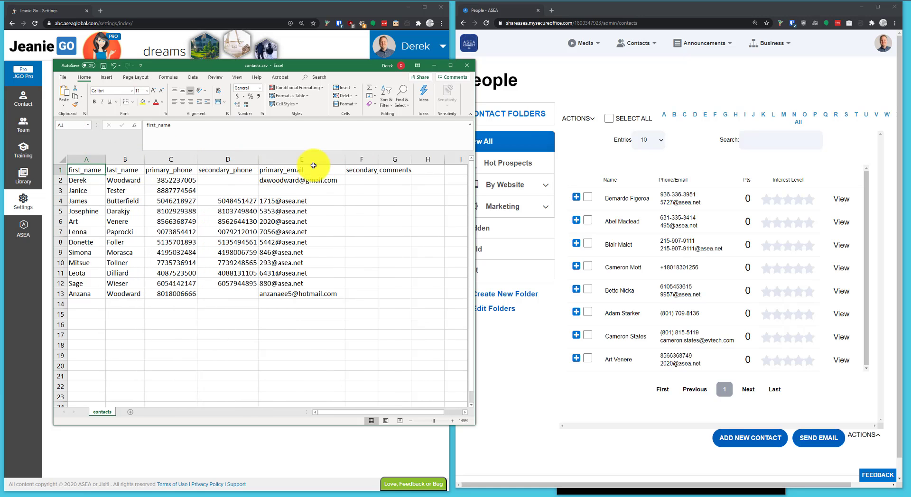
{"action": "double_click", "coordinate": [378, 160]}
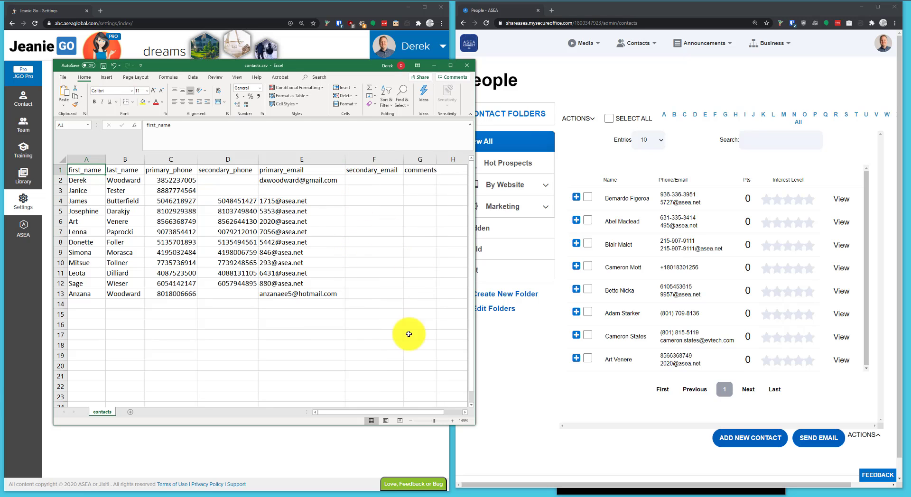
Delete the secondary_email column F so comments becomes column F
{"action": "left_click", "coordinate": [375, 225]}
{"action": "left_click", "coordinate": [374, 190]}
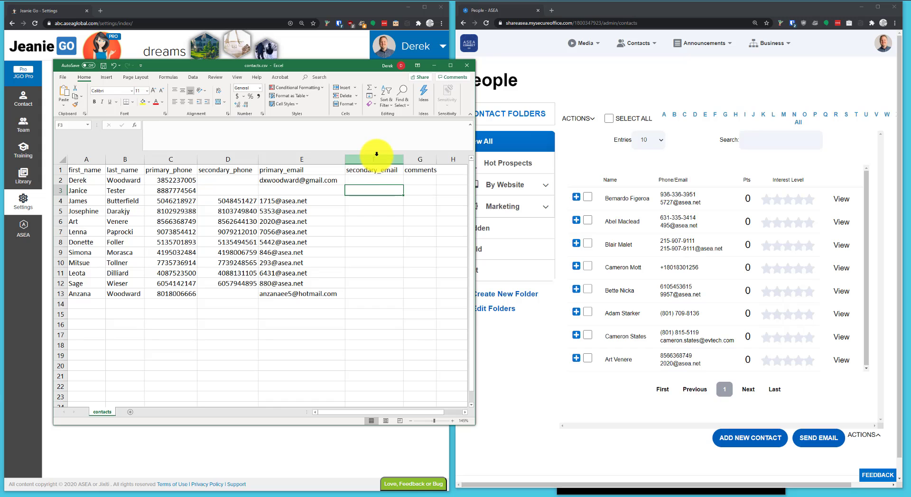
{"action": "right_click", "coordinate": [373, 160]}
{"action": "left_click", "coordinate": [394, 228]}
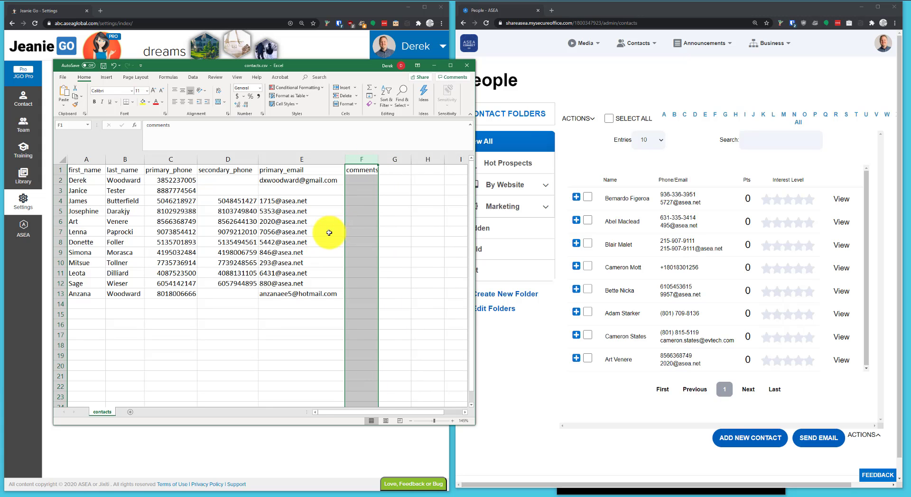
{"action": "left_click", "coordinate": [325, 232]}
{"action": "left_click", "coordinate": [106, 194]}
{"action": "left_click", "coordinate": [84, 191]}
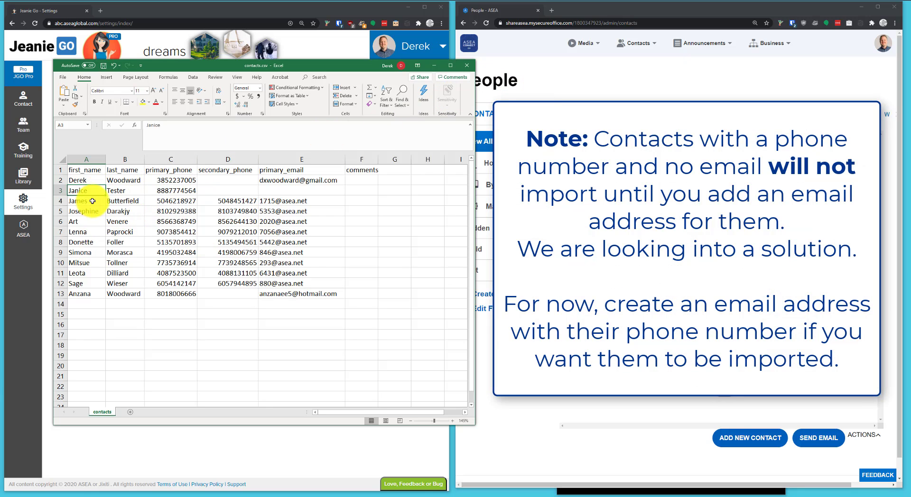
Copy row 3's phone number from C3 into the empty primary email cell E3
{"action": "left_click_drag", "start_coordinate": [90, 194], "coordinate": [178, 192]}
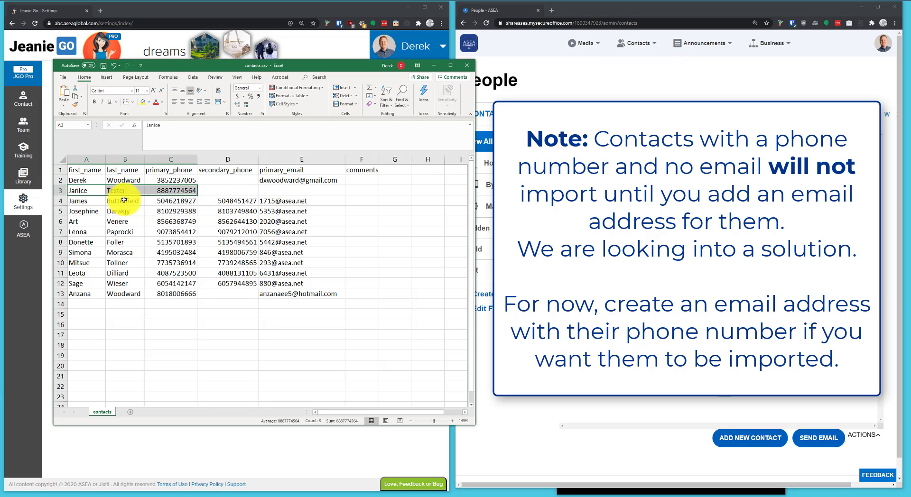
{"action": "left_click", "coordinate": [245, 190]}
{"action": "left_click", "coordinate": [87, 189]}
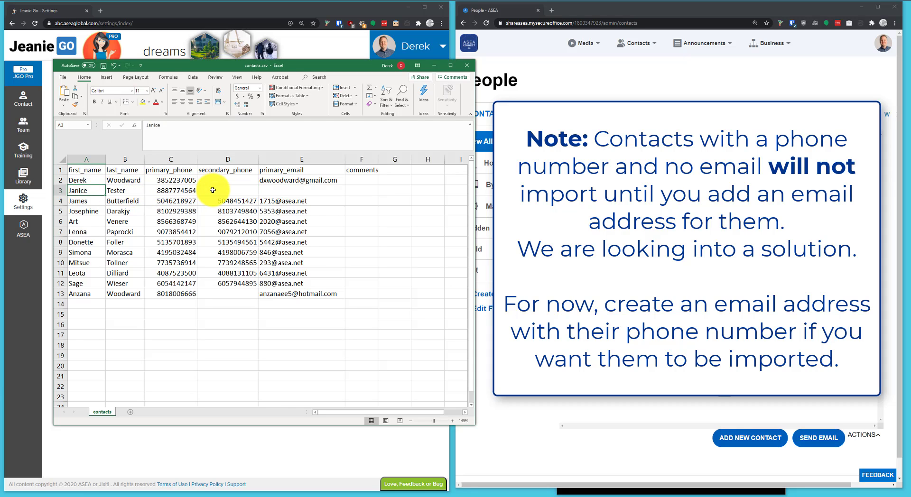
{"action": "left_click", "coordinate": [269, 190]}
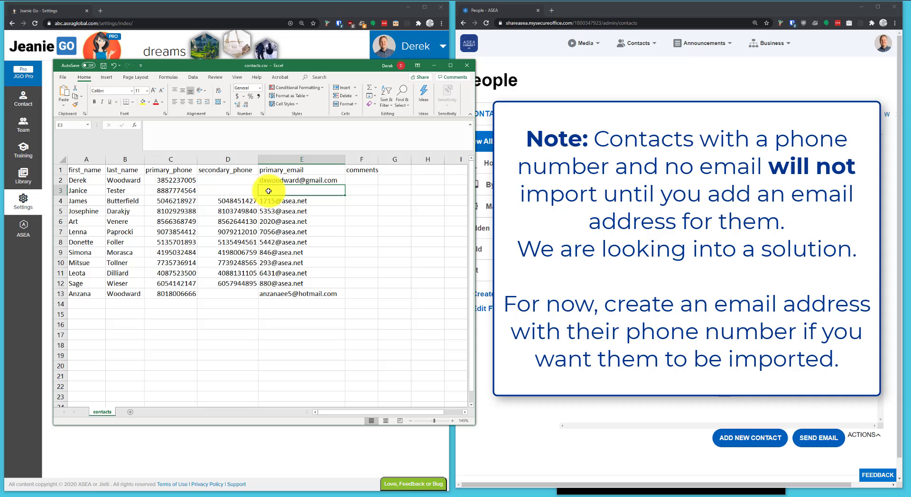
{"action": "left_click", "coordinate": [196, 194]}
{"action": "key", "text": "ctrl+c"}
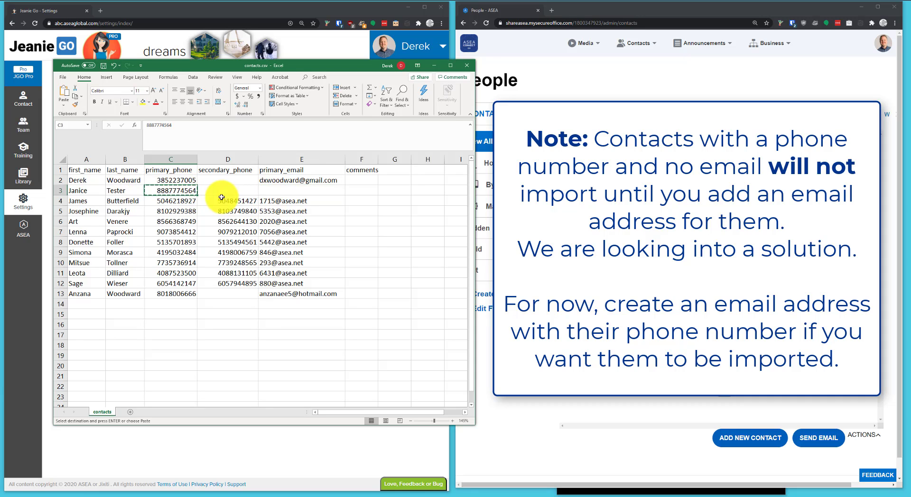
{"action": "left_click", "coordinate": [273, 187]}
{"action": "key", "text": "ctrl+v"}
{"action": "key", "text": "F2"}
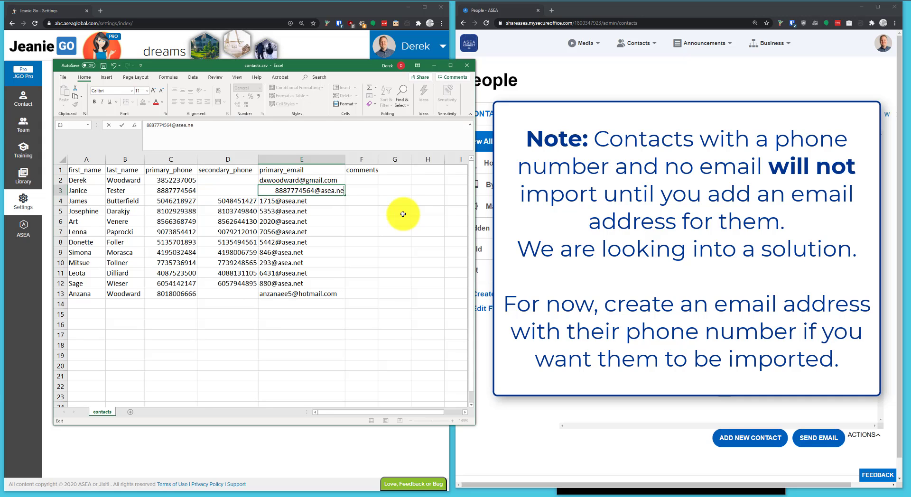
{"action": "left_click", "coordinate": [322, 232]}
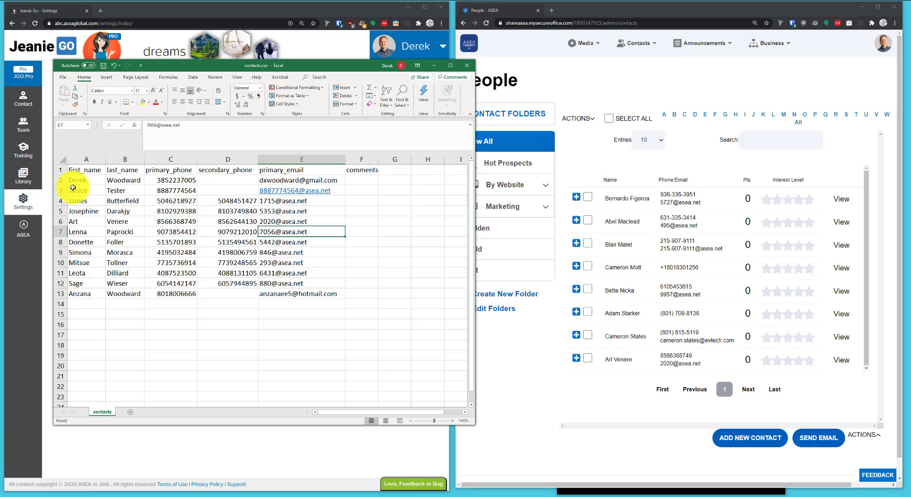
{"action": "left_click_drag", "start_coordinate": [74, 190], "coordinate": [161, 190]}
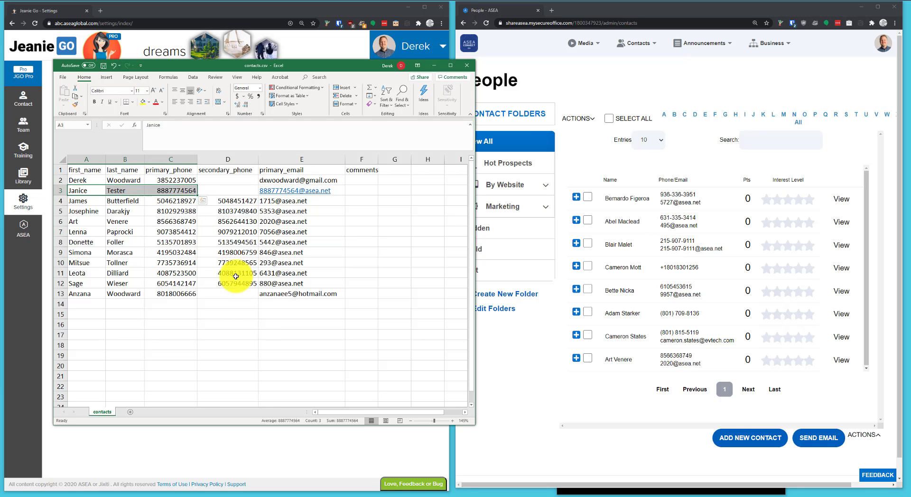
{"action": "left_click", "coordinate": [225, 295]}
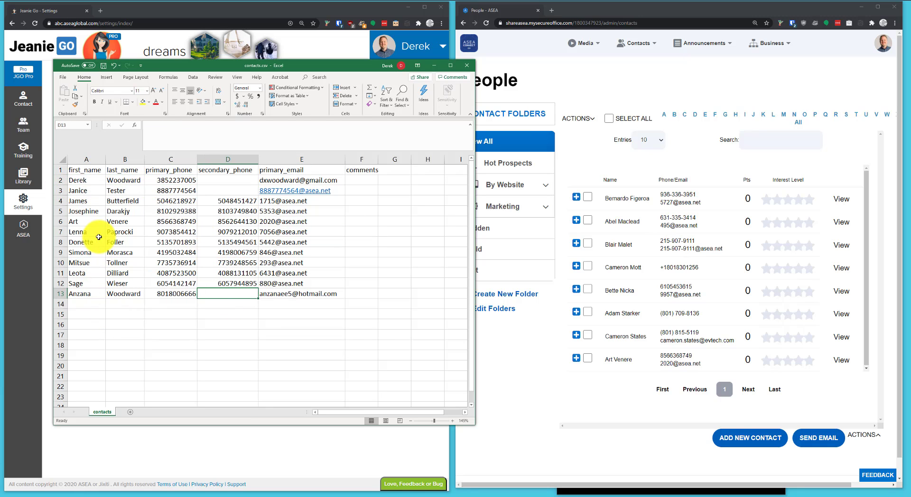
{"action": "left_click", "coordinate": [228, 221]}
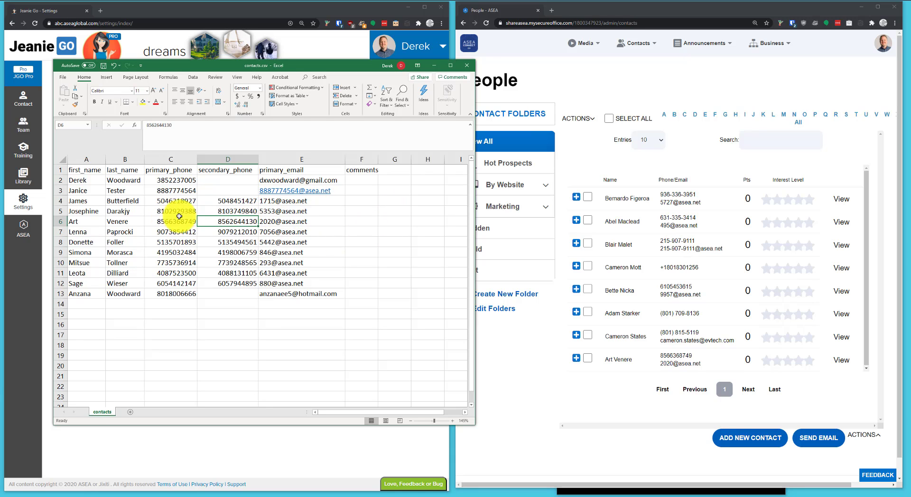
{"action": "left_click", "coordinate": [155, 251]}
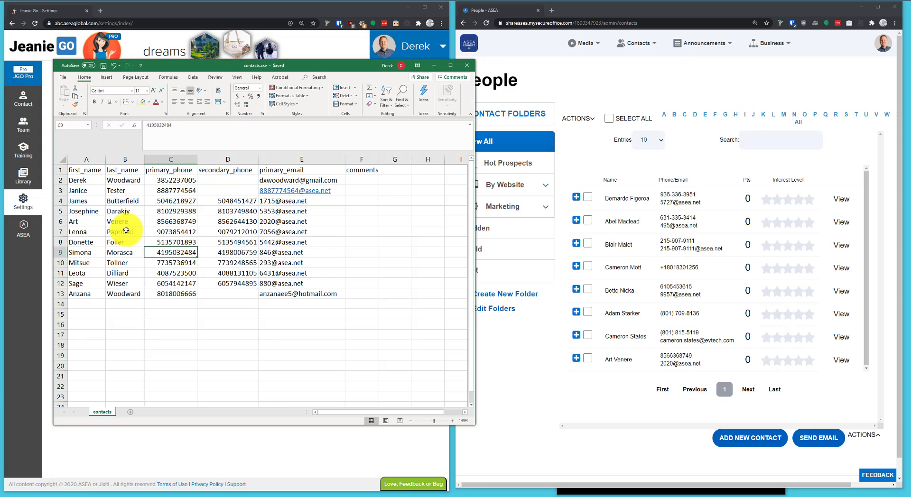
Delete row 2 holding the account owner's own contact, then close the Excel workbook
{"action": "left_click", "coordinate": [81, 183]}
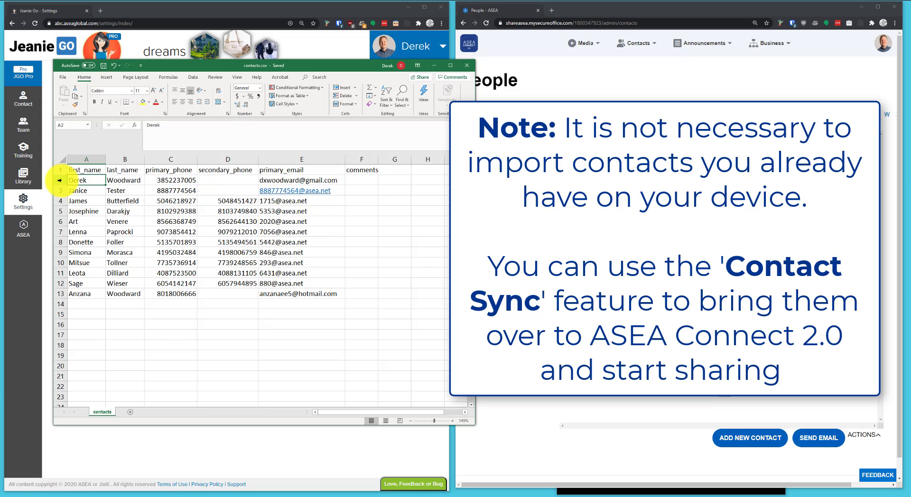
{"action": "right_click", "coordinate": [60, 180]}
{"action": "left_click", "coordinate": [96, 250]}
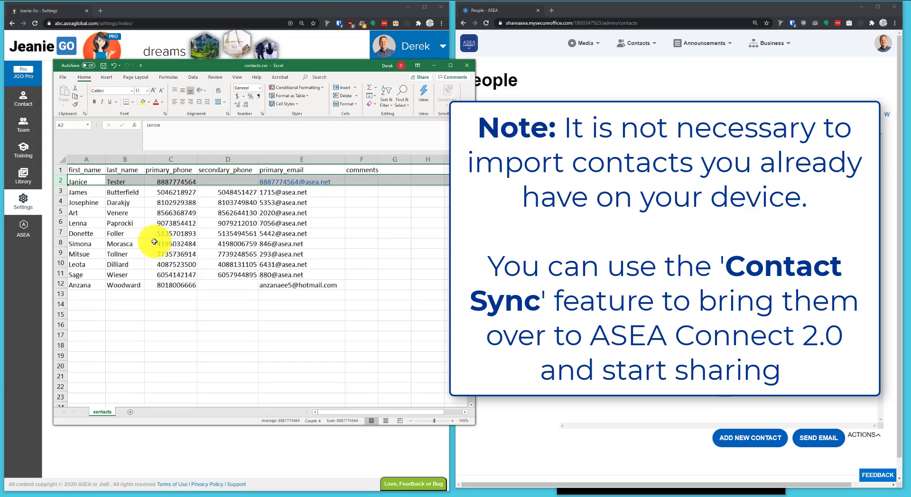
{"action": "left_click", "coordinate": [122, 222]}
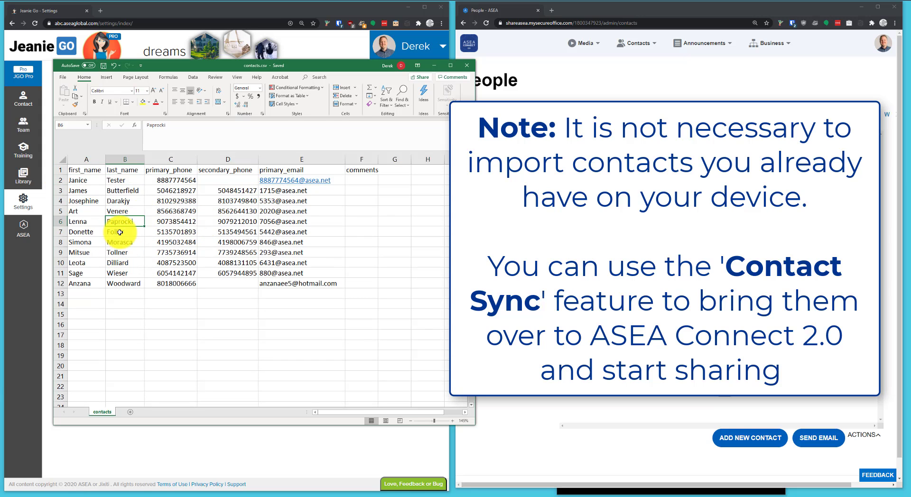
{"action": "left_click", "coordinate": [465, 67]}
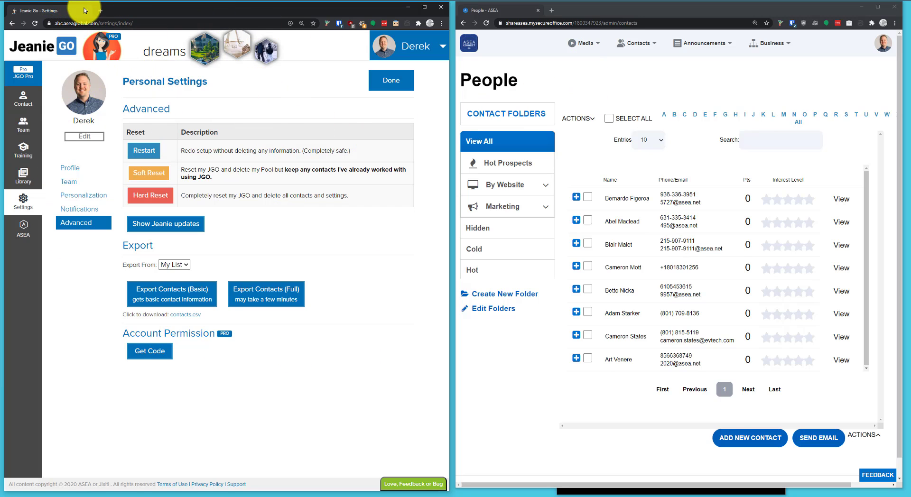
{"action": "left_click", "coordinate": [103, 12]}
{"action": "type", "text": "o"}
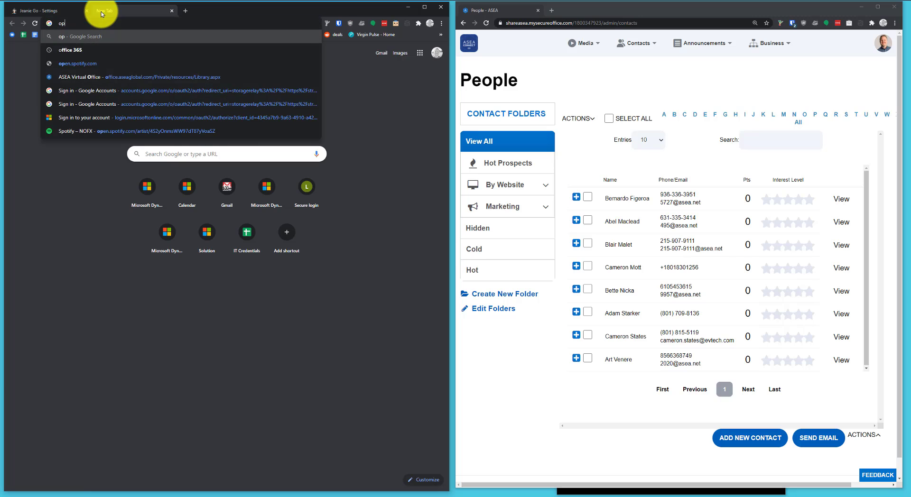
{"action": "type", "text": "ff"}
{"action": "key", "text": "Return"}
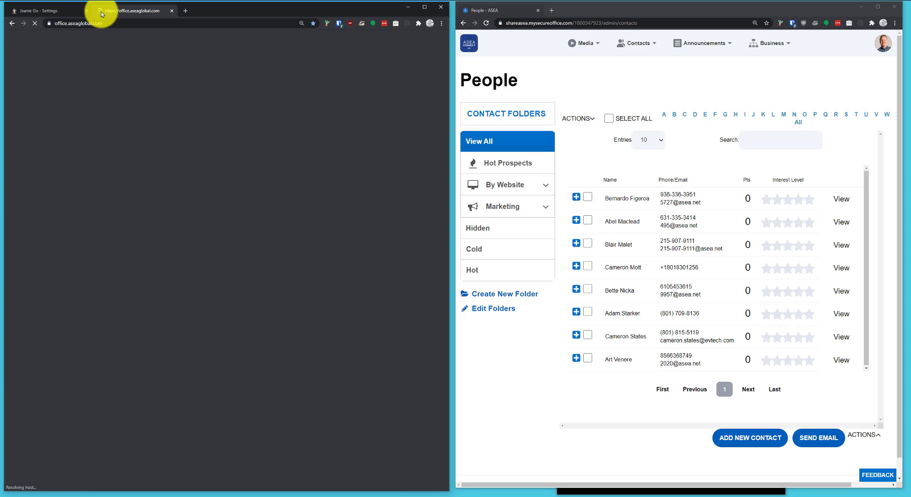
{"action": "left_click", "coordinate": [62, 116]}
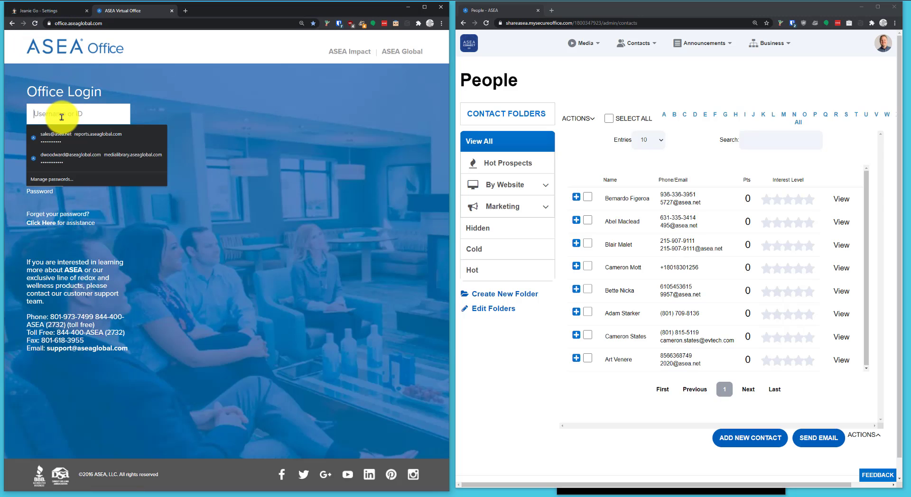
{"action": "type", "text": "dxwo"}
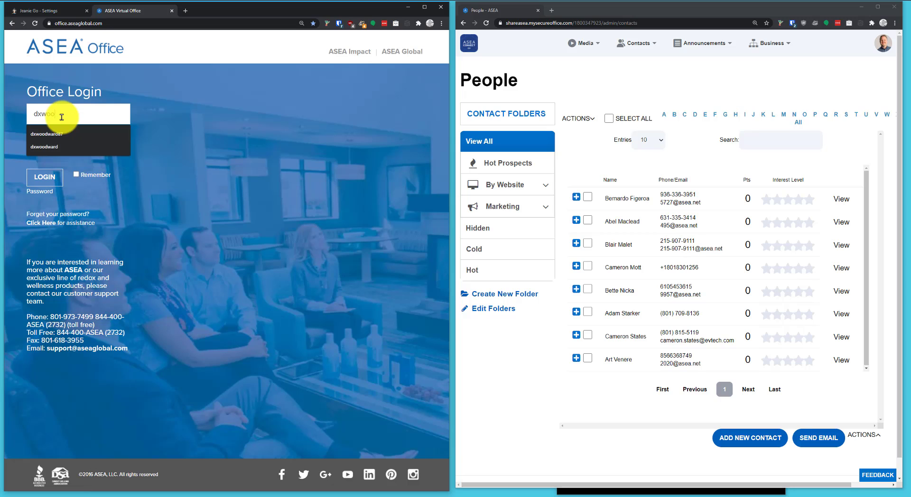
{"action": "type", "text": "o"}
{"action": "key", "text": "Down"}
{"action": "key", "text": "Return"}
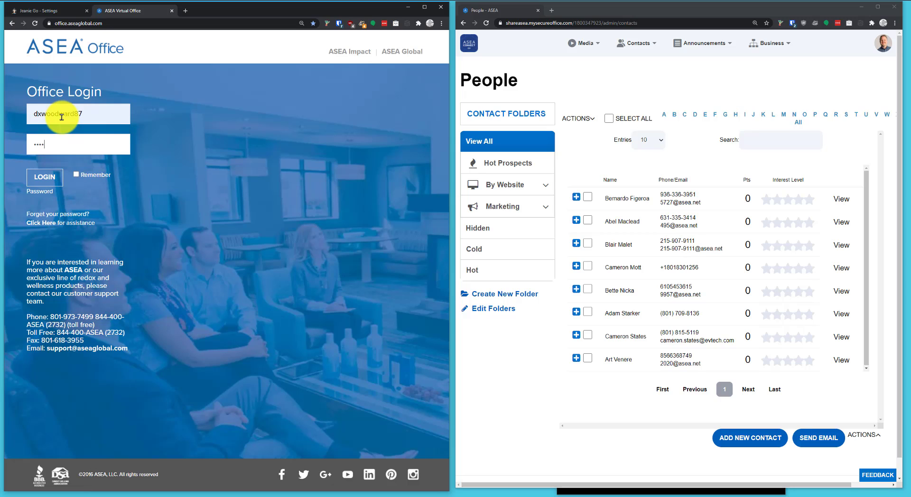
{"action": "key", "text": "Return"}
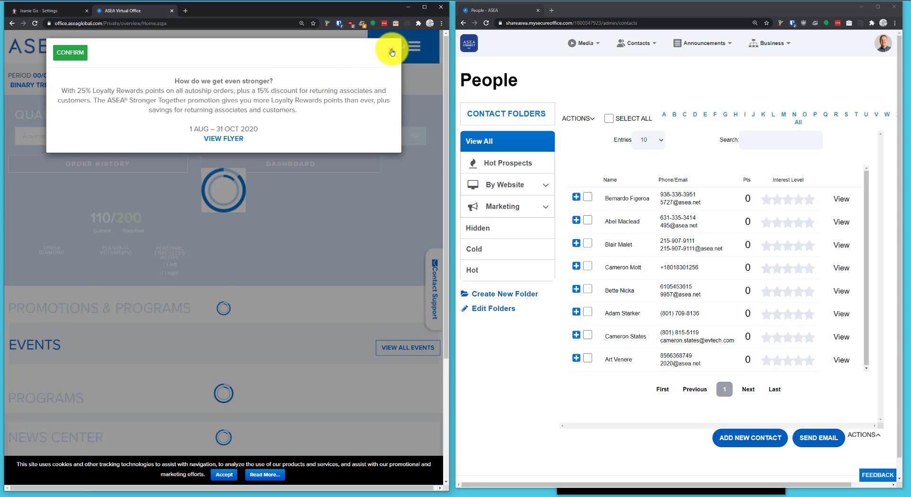
{"action": "left_click", "coordinate": [390, 52]}
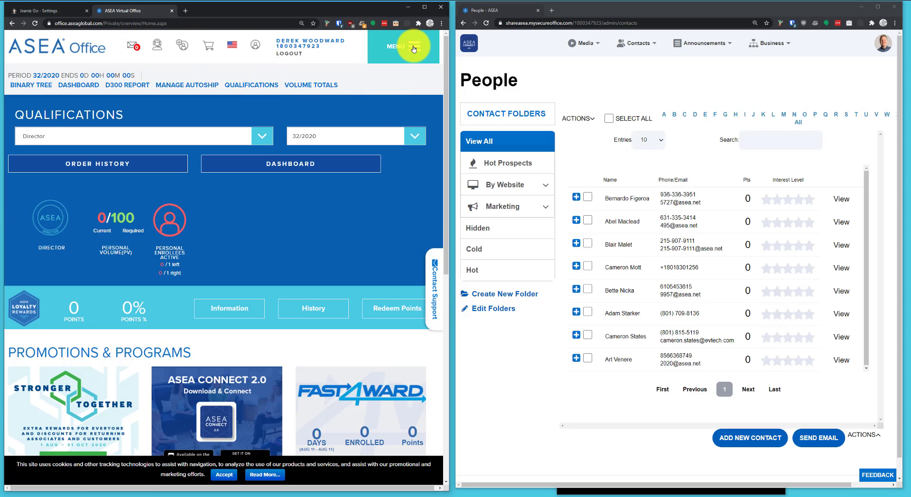
{"action": "left_click", "coordinate": [414, 49]}
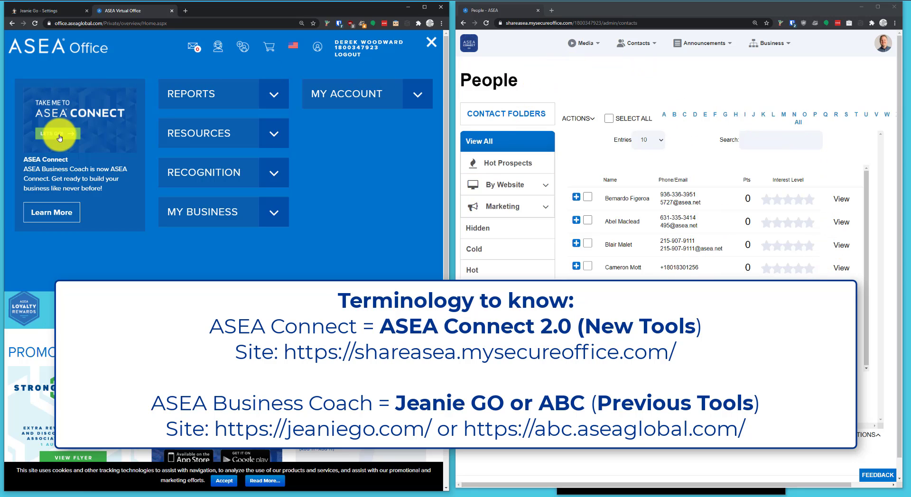
{"action": "left_click", "coordinate": [36, 11]}
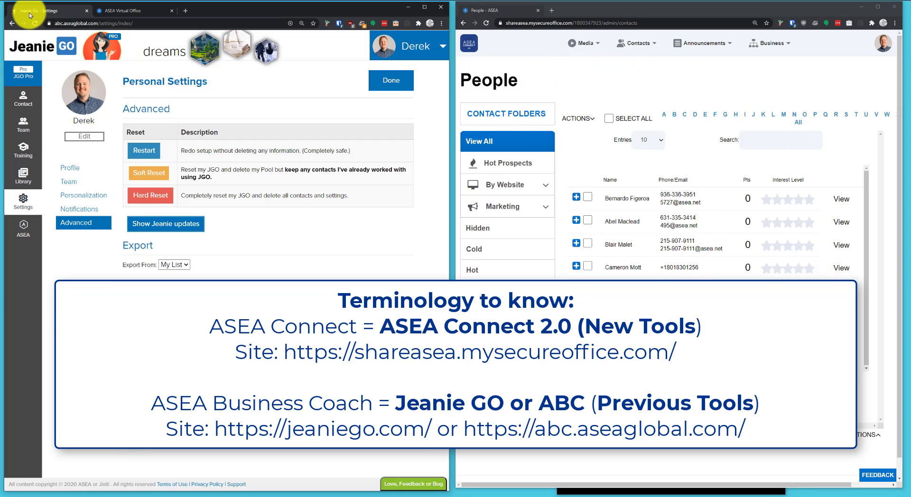
{"action": "left_click", "coordinate": [126, 10]}
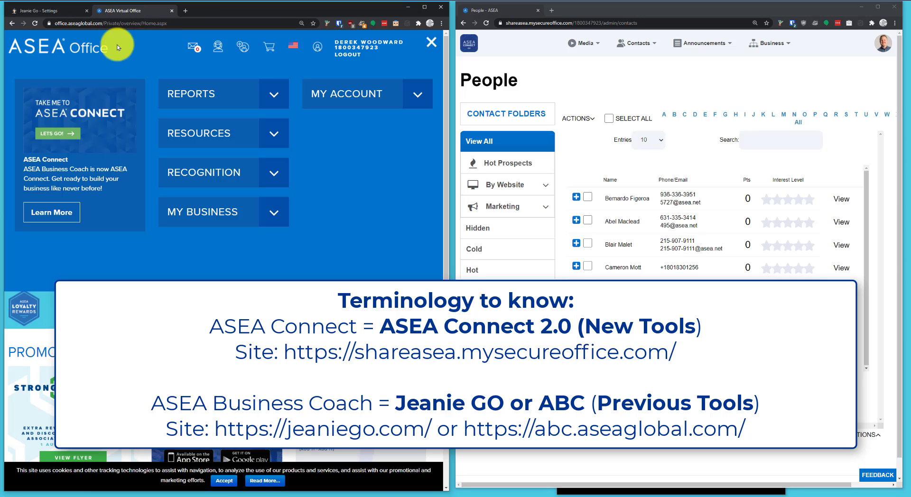
{"action": "left_click", "coordinate": [274, 134]}
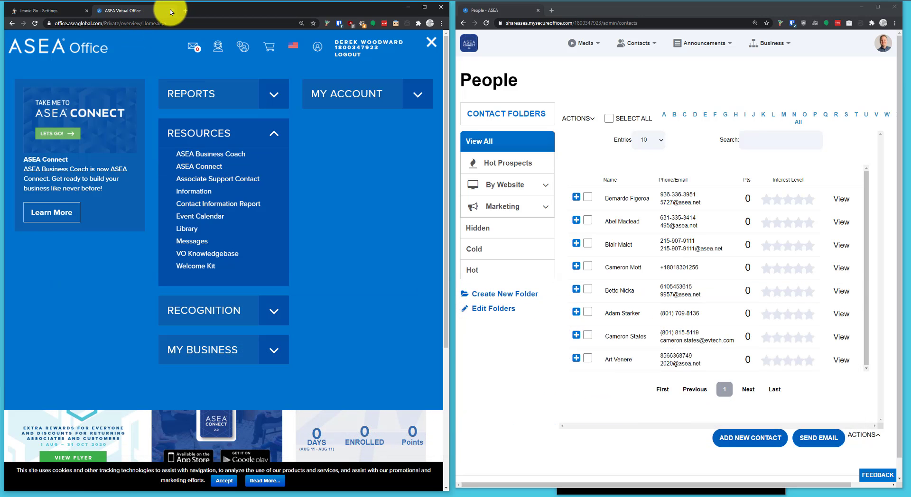
{"action": "left_click", "coordinate": [170, 11]}
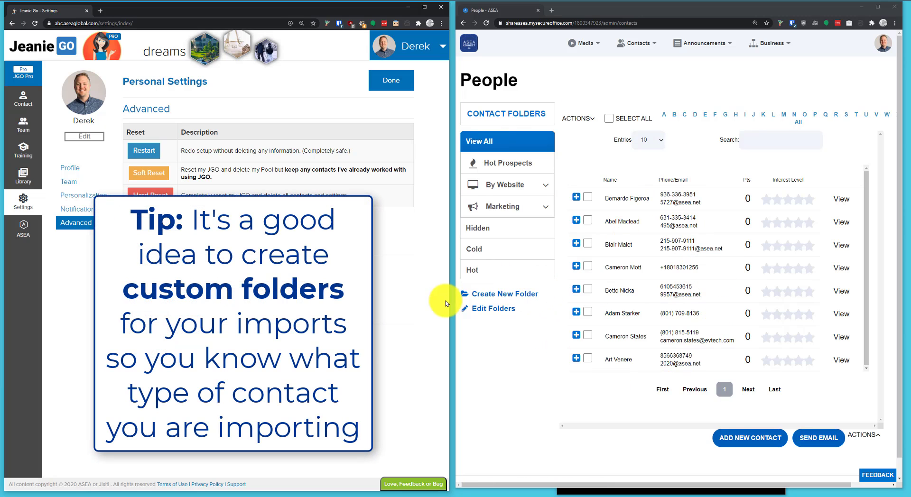
Create a contact folder named 'My List (Jeanie)' and open it to confirm it is empty
{"action": "left_click", "coordinate": [533, 295]}
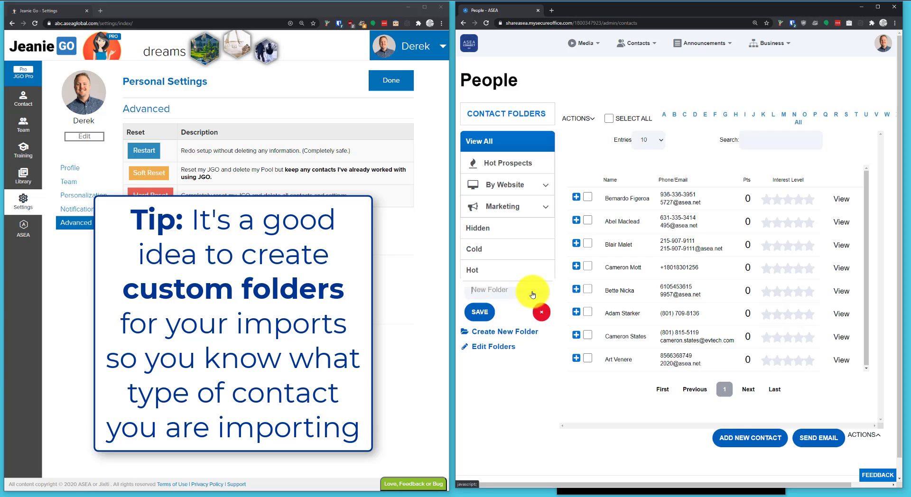
{"action": "type", "text": "My List (Jeanie"}
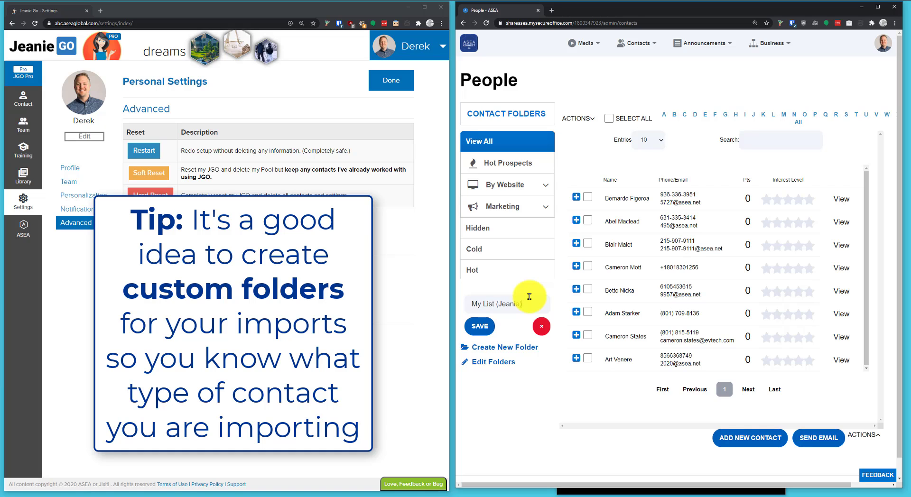
{"action": "left_click", "coordinate": [485, 329]}
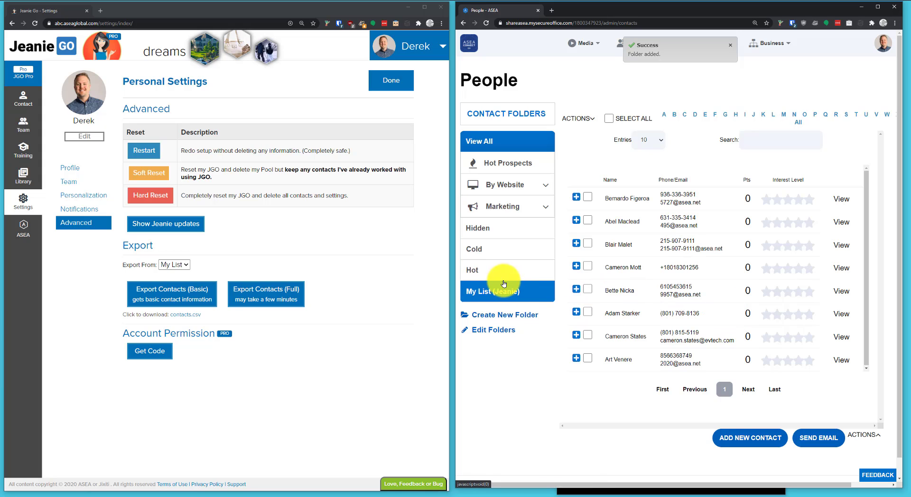
{"action": "left_click", "coordinate": [515, 292]}
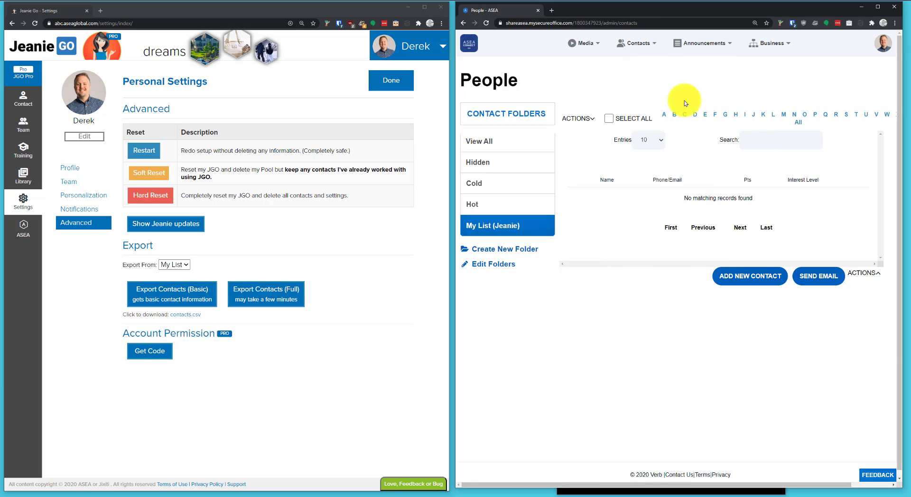
On the Import Contacts page, choose contacts.csv from Downloads as the CSV file to upload
{"action": "left_click", "coordinate": [633, 45]}
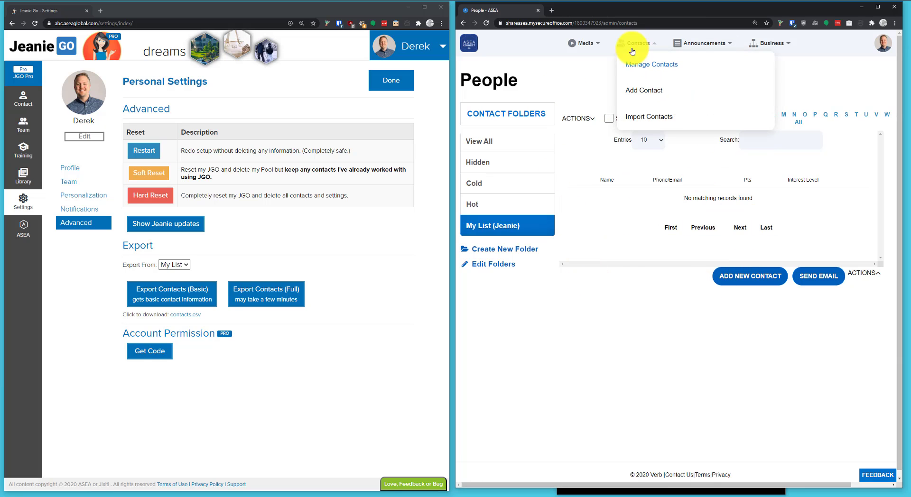
{"action": "left_click", "coordinate": [650, 119]}
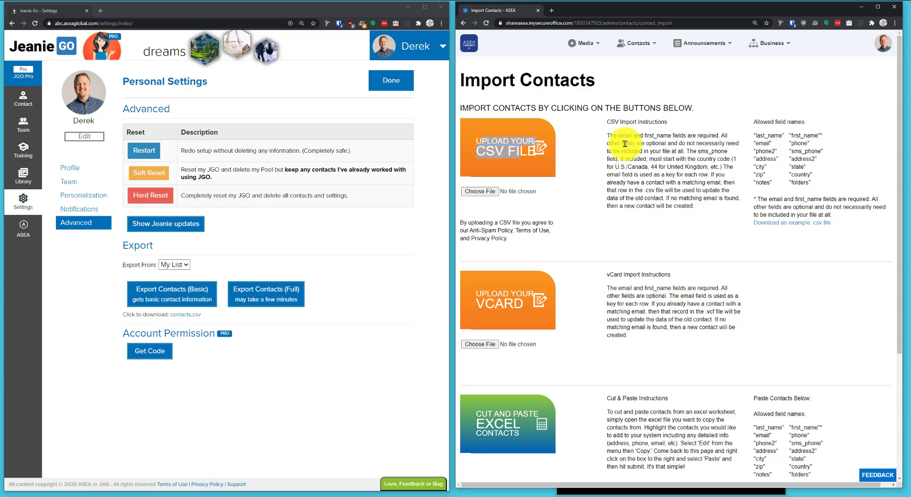
{"action": "left_click", "coordinate": [483, 193]}
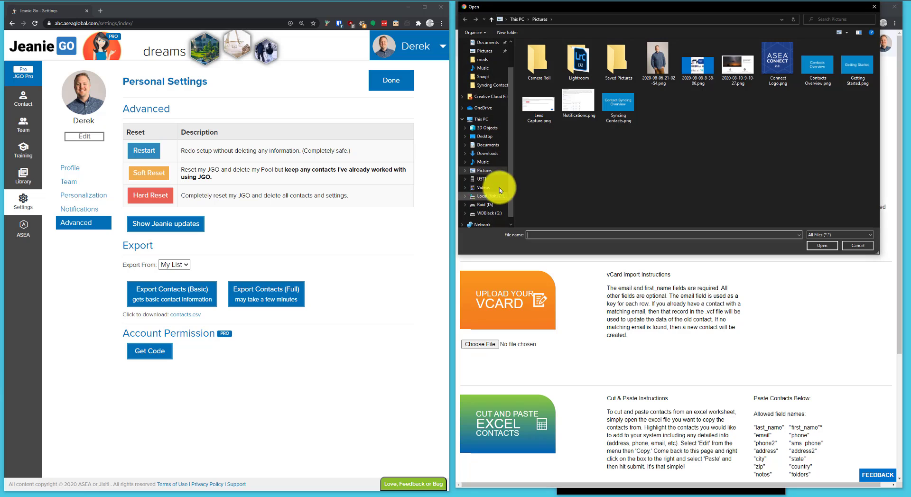
{"action": "scroll", "coordinate": [483, 50], "scroll_direction": "up", "scroll_amount": 2}
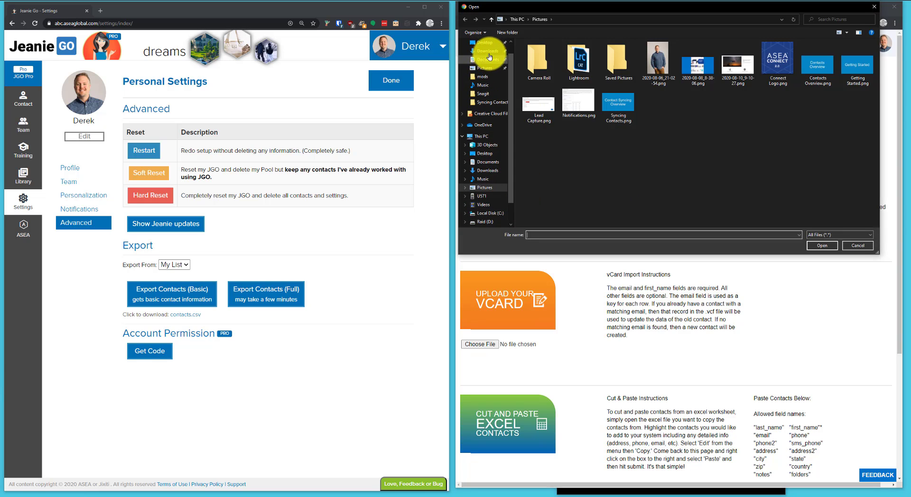
{"action": "left_click", "coordinate": [489, 52]}
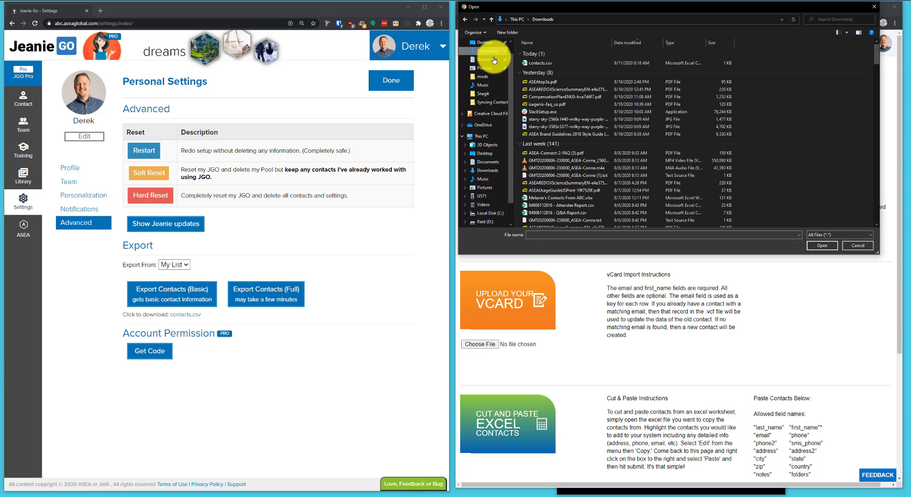
{"action": "left_click", "coordinate": [555, 65]}
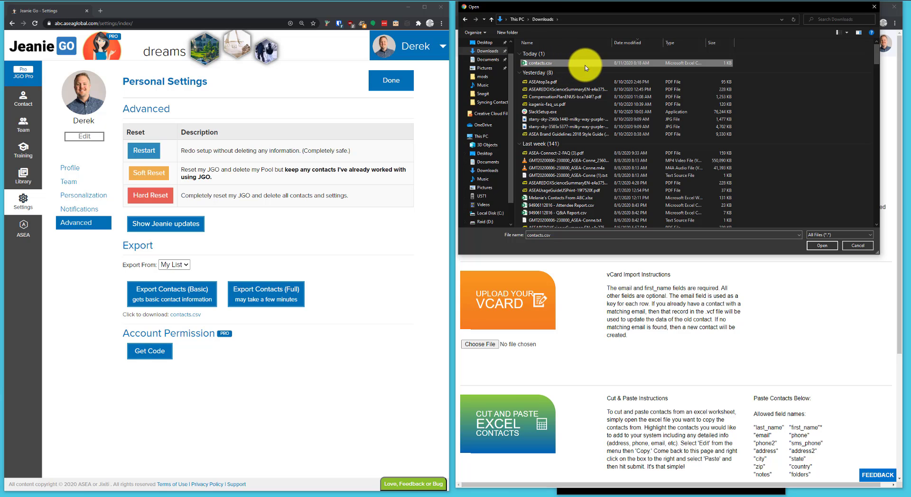
{"action": "left_click", "coordinate": [820, 245]}
{"action": "scroll", "coordinate": [610, 220], "scroll_direction": "up", "scroll_amount": 1}
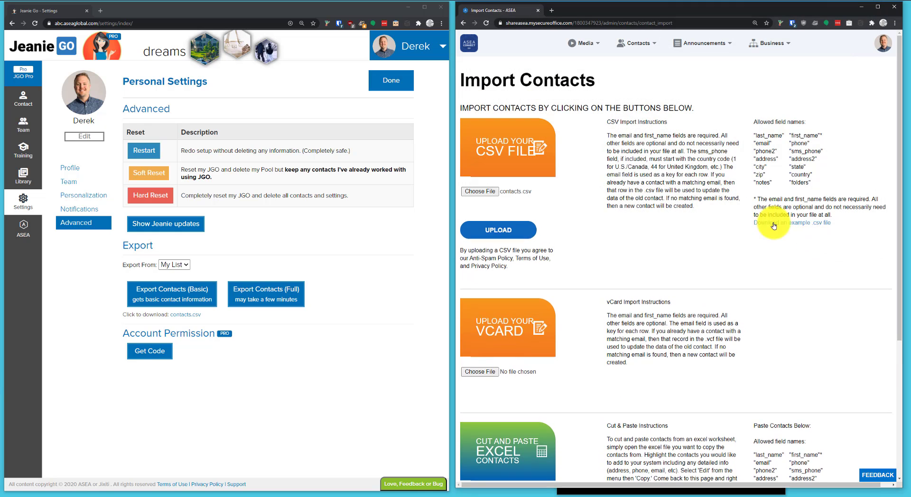
Upload contacts.csv and preview its first contact's name and phone fields
{"action": "left_click", "coordinate": [493, 232]}
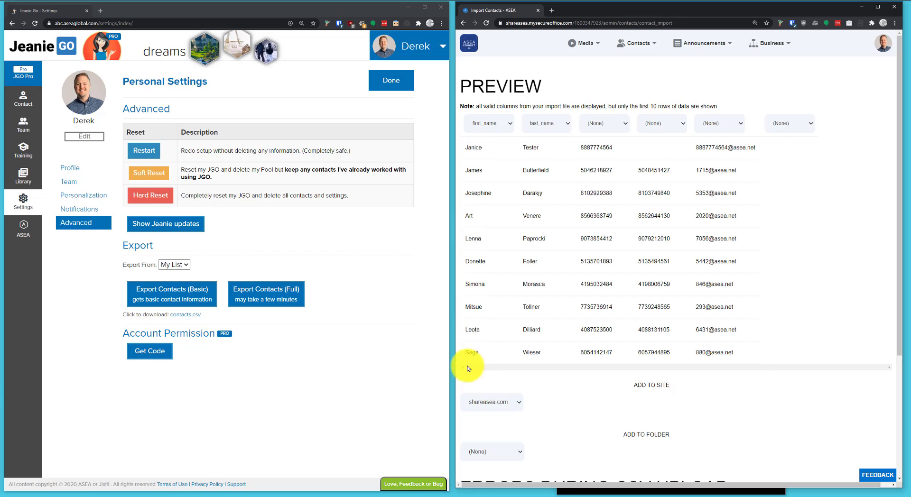
{"action": "double_click", "coordinate": [473, 148]}
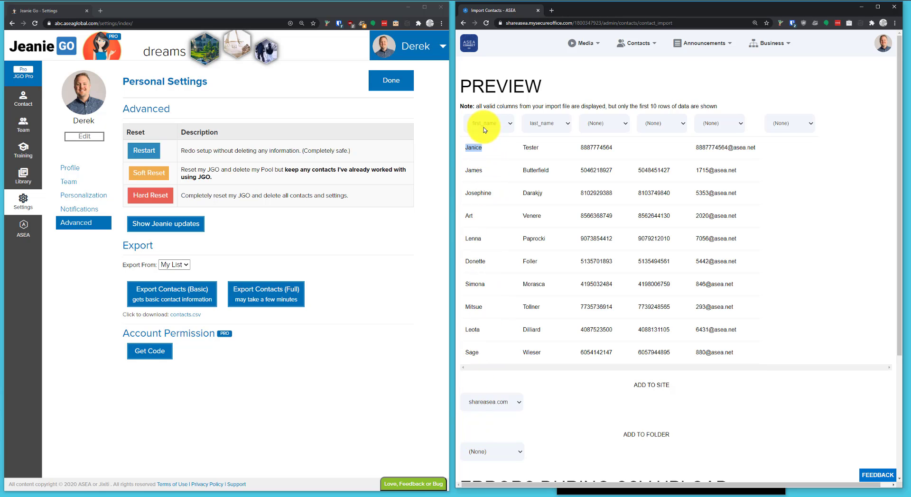
{"action": "double_click", "coordinate": [533, 149]}
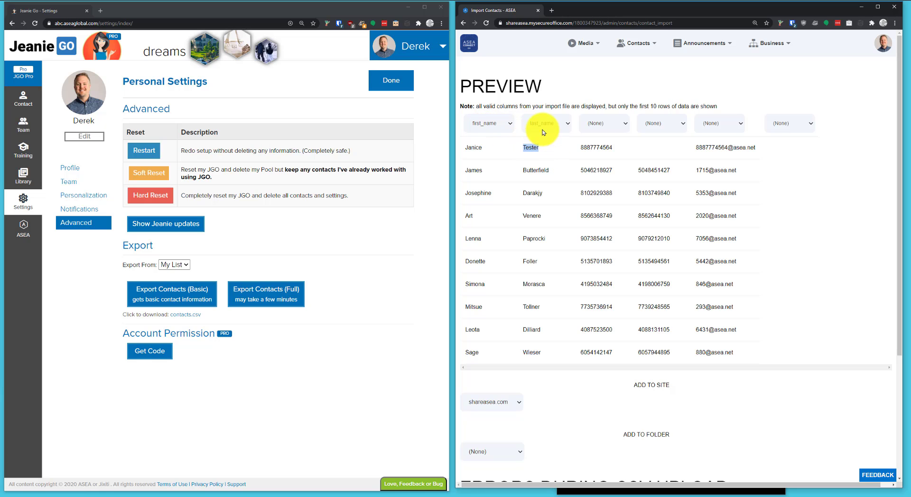
{"action": "double_click", "coordinate": [597, 150]}
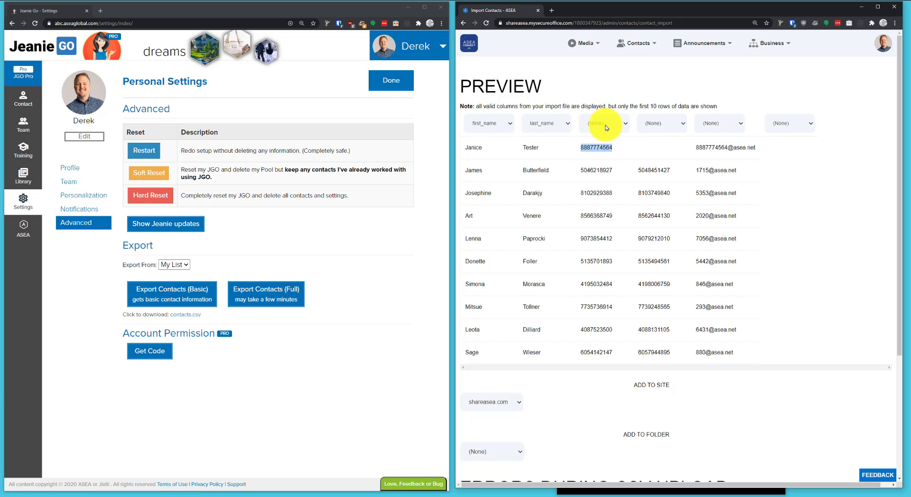
Map the third through sixth preview columns to phone, phone2, email and notes
{"action": "left_click", "coordinate": [607, 127]}
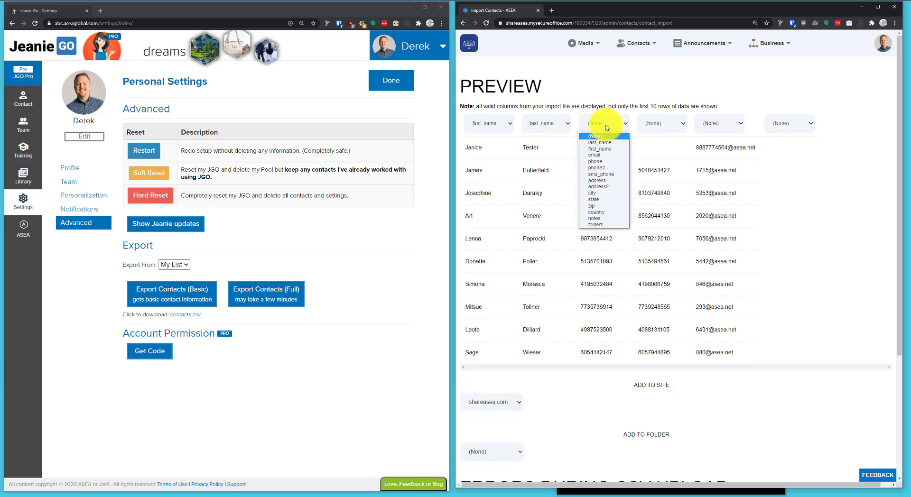
{"action": "left_click", "coordinate": [613, 162]}
{"action": "left_click", "coordinate": [633, 167]}
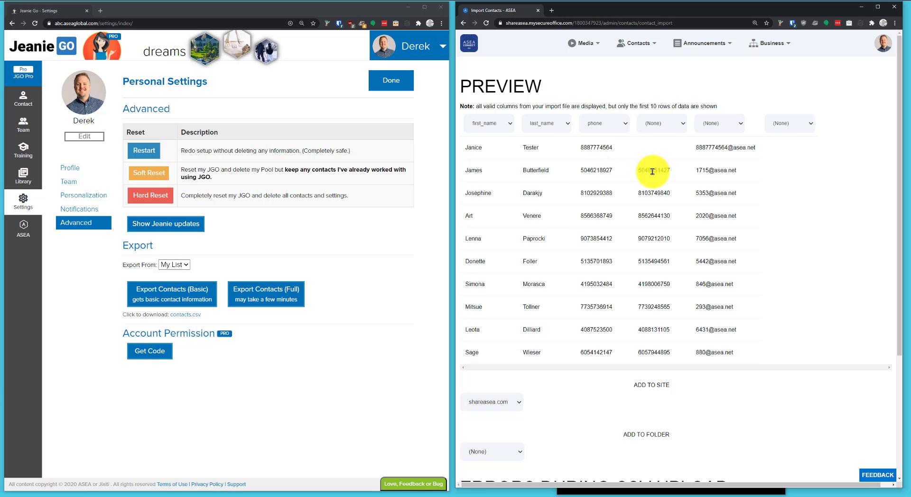
{"action": "left_click", "coordinate": [671, 123]}
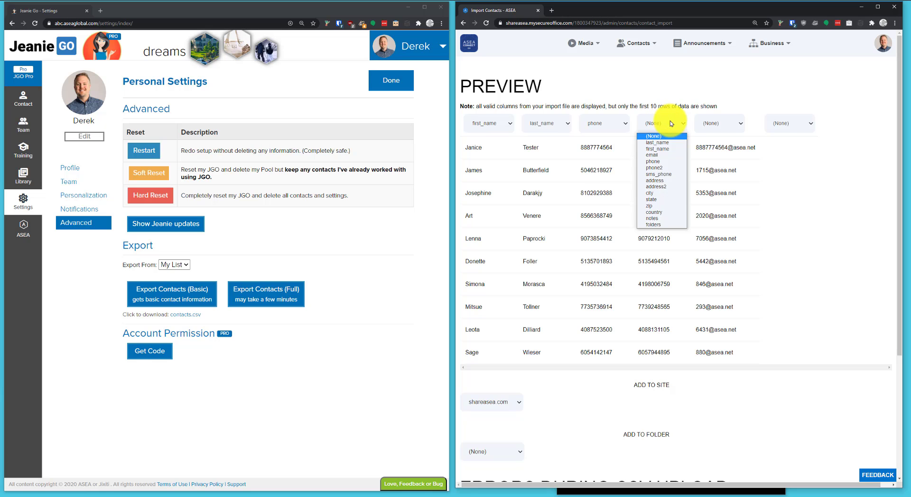
{"action": "left_click", "coordinate": [669, 168]}
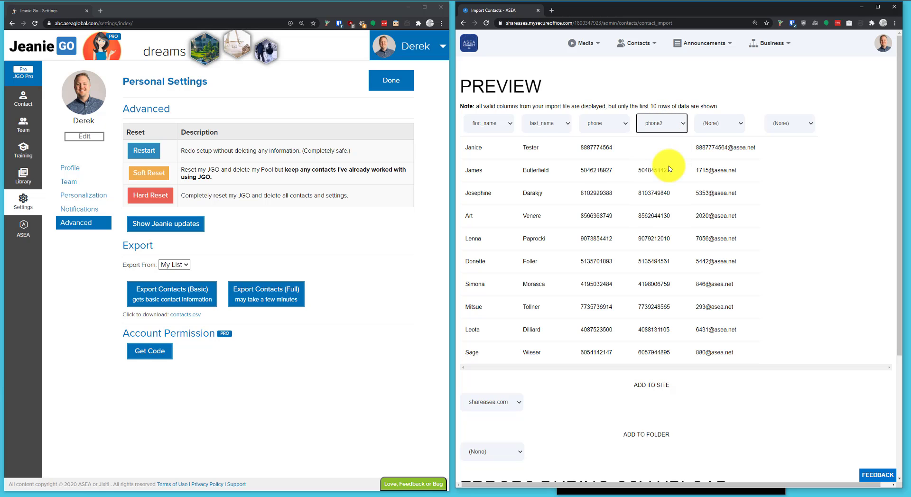
{"action": "left_click", "coordinate": [722, 124]}
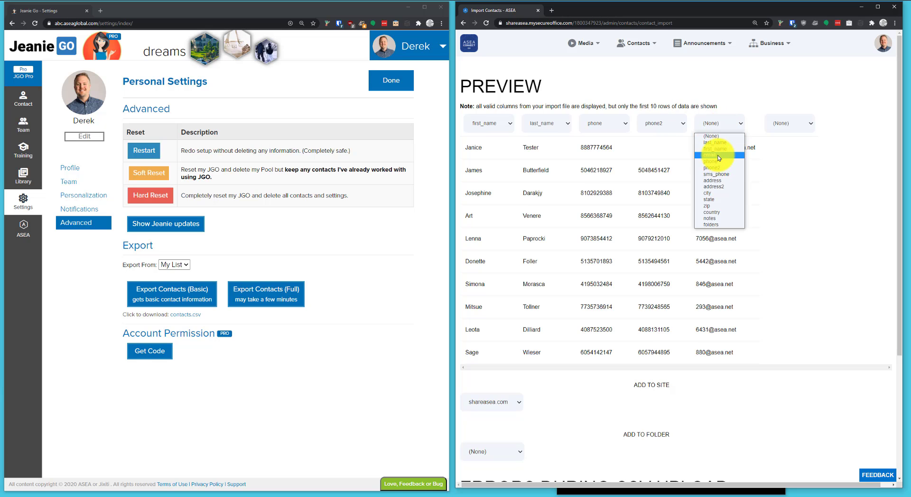
{"action": "left_click", "coordinate": [719, 158]}
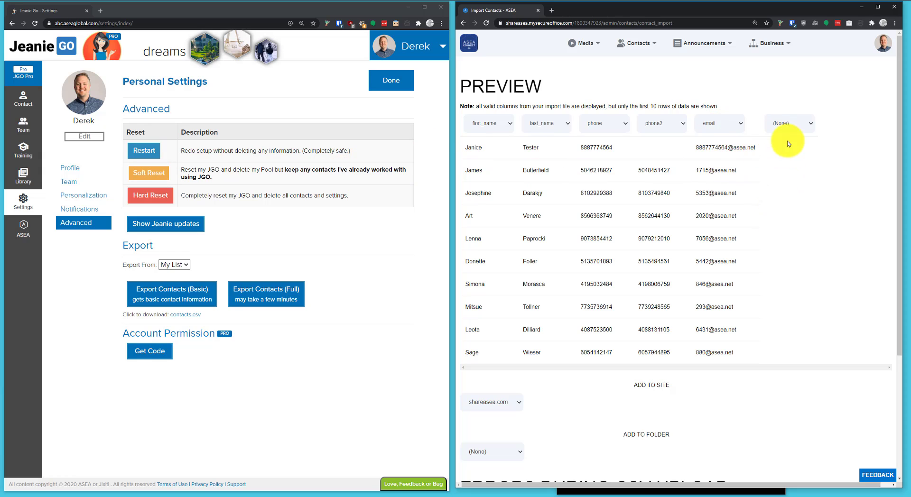
{"action": "left_click", "coordinate": [790, 124]}
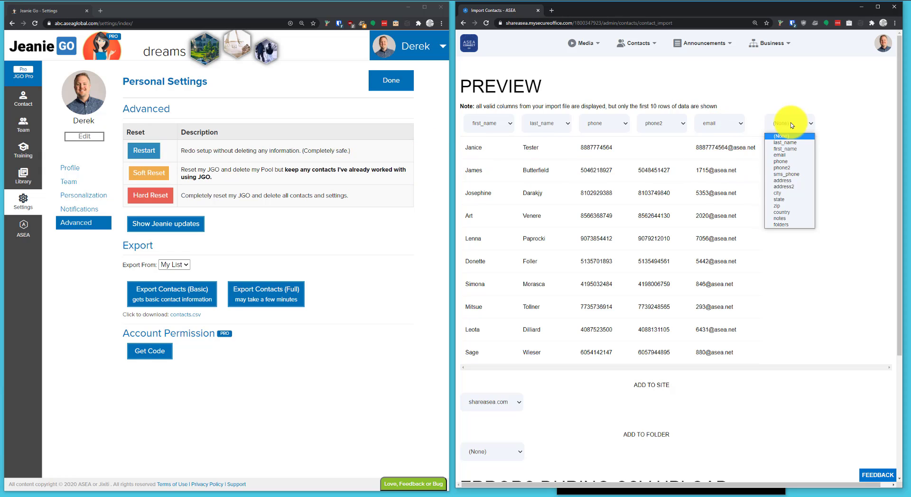
{"action": "left_click", "coordinate": [796, 218]}
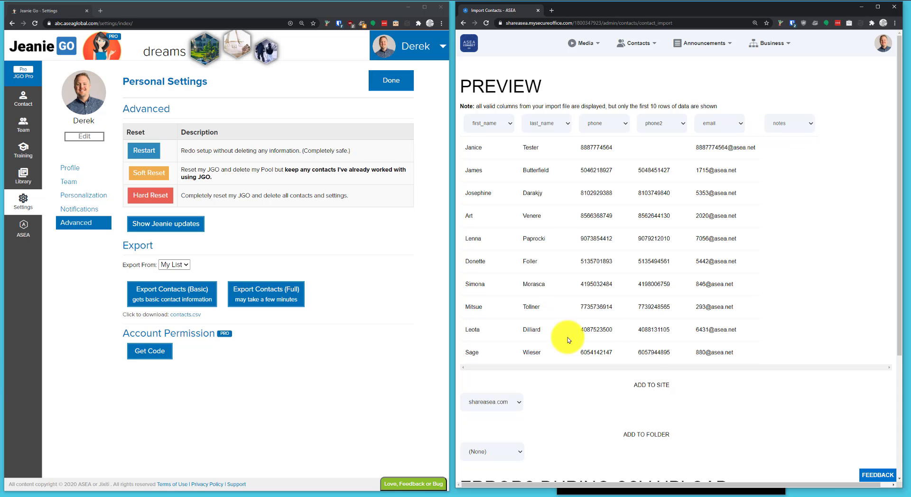
Set Add to Folder to My List (Jeanie) and run the import (10 created, 1 updated)
{"action": "scroll", "coordinate": [644, 375], "scroll_direction": "down", "scroll_amount": 1}
{"action": "scroll", "coordinate": [646, 377], "scroll_direction": "down", "scroll_amount": 1}
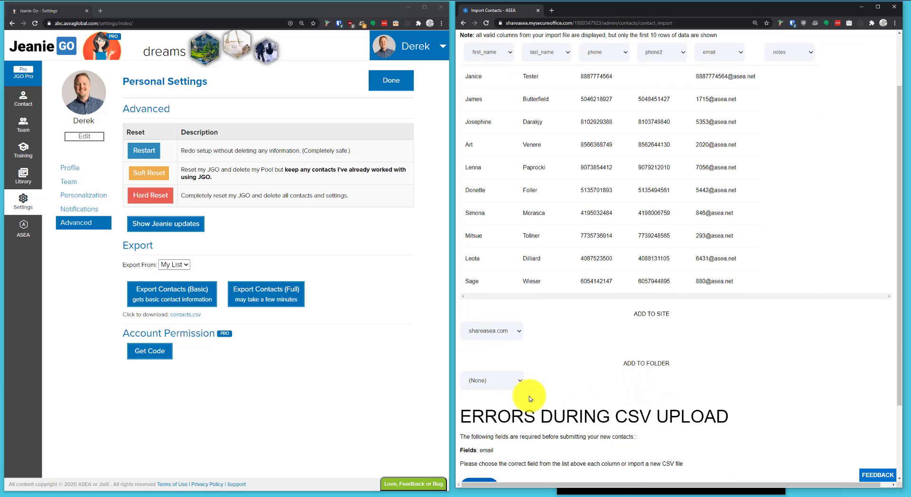
{"action": "left_click", "coordinate": [504, 384]}
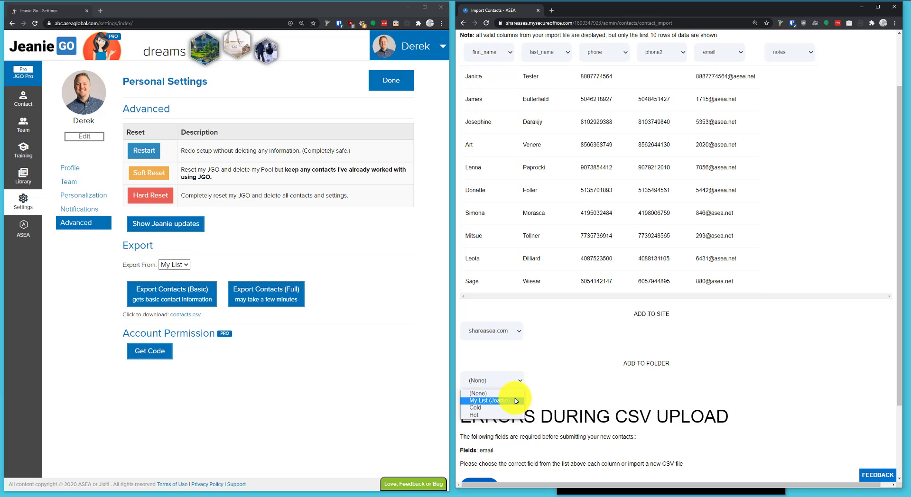
{"action": "left_click", "coordinate": [516, 401]}
{"action": "scroll", "coordinate": [652, 370], "scroll_direction": "down", "scroll_amount": 1}
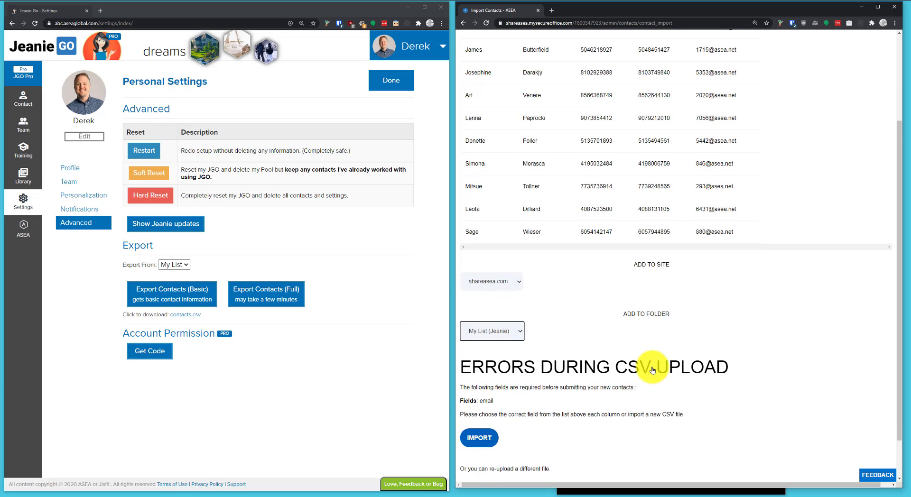
{"action": "scroll", "coordinate": [652, 370], "scroll_direction": "down", "scroll_amount": 1}
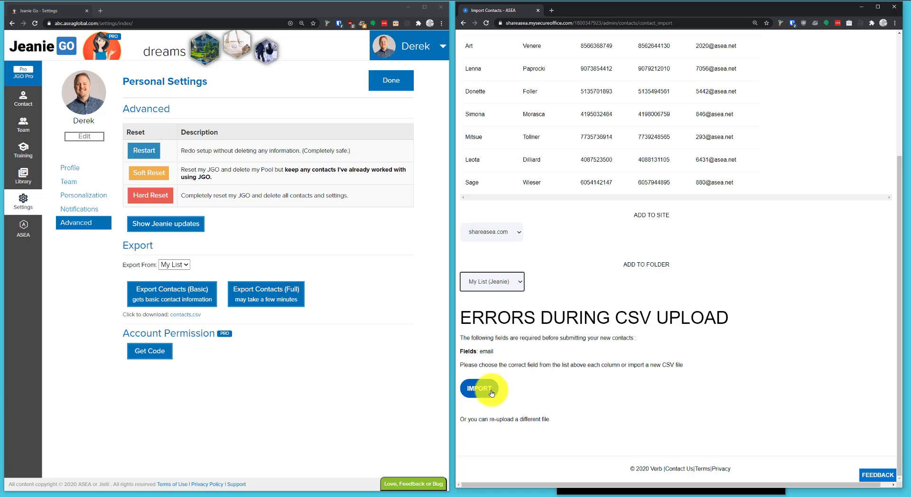
{"action": "left_click", "coordinate": [491, 393]}
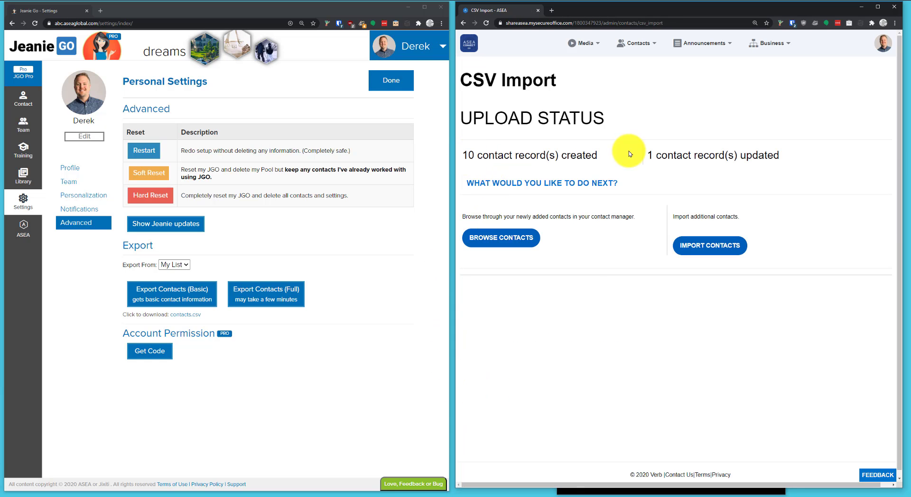
Browse contacts and filter the People list to the My List (Jeanie) folder
{"action": "left_click_drag", "start_coordinate": [646, 156], "coordinate": [783, 155]}
{"action": "double_click", "coordinate": [761, 154]}
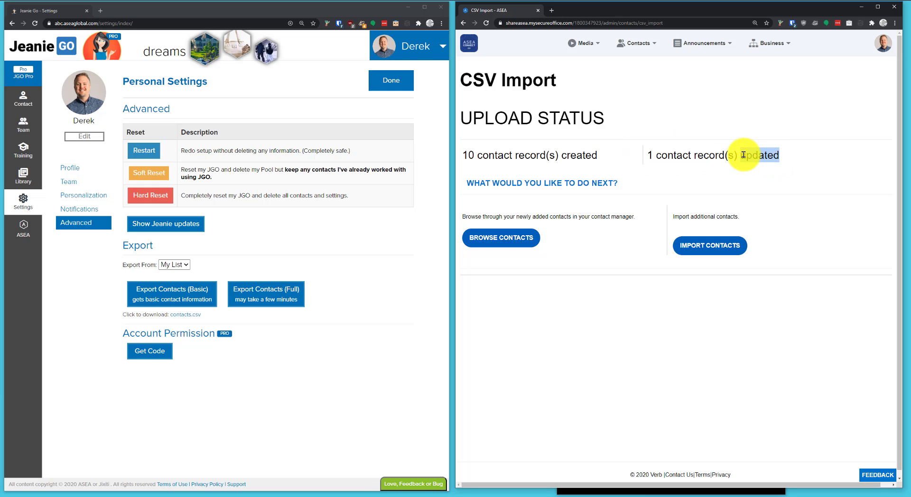
{"action": "left_click", "coordinate": [485, 182]}
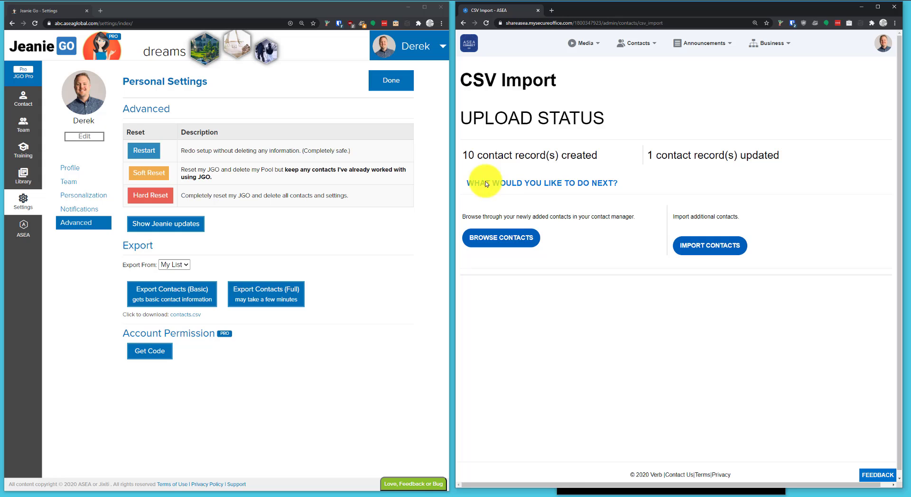
{"action": "left_click", "coordinate": [513, 240]}
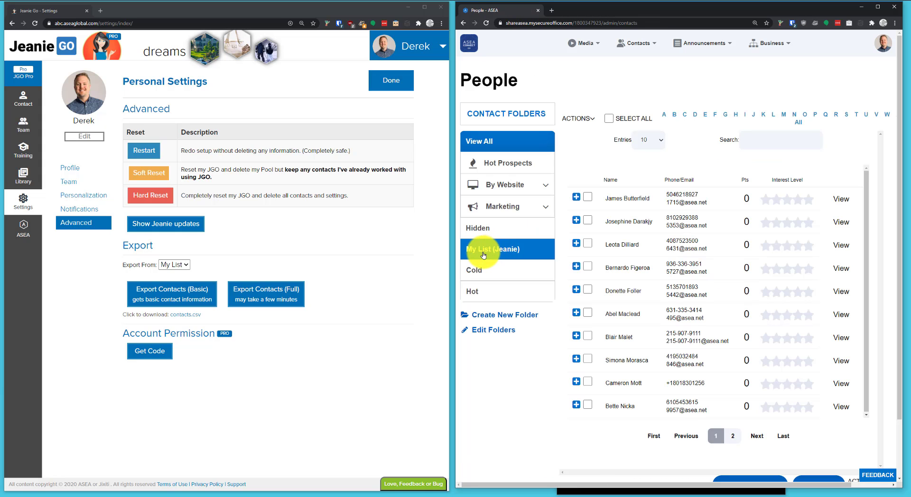
{"action": "left_click", "coordinate": [482, 257]}
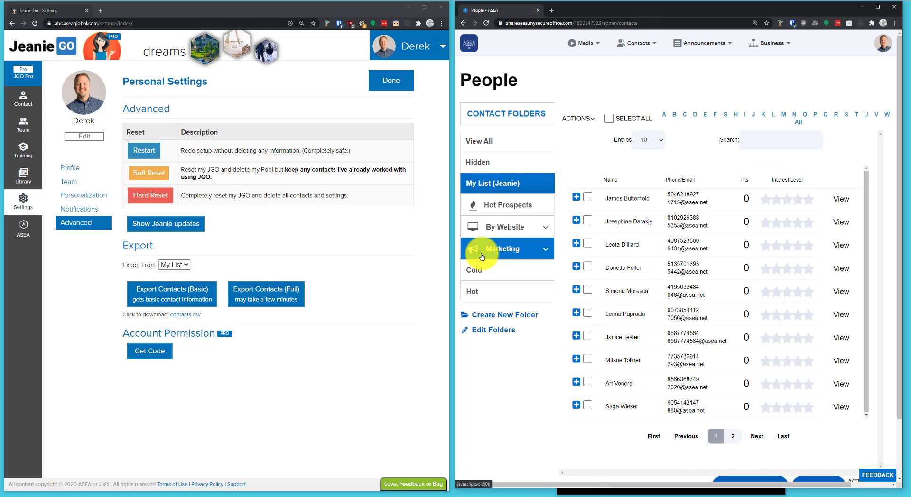